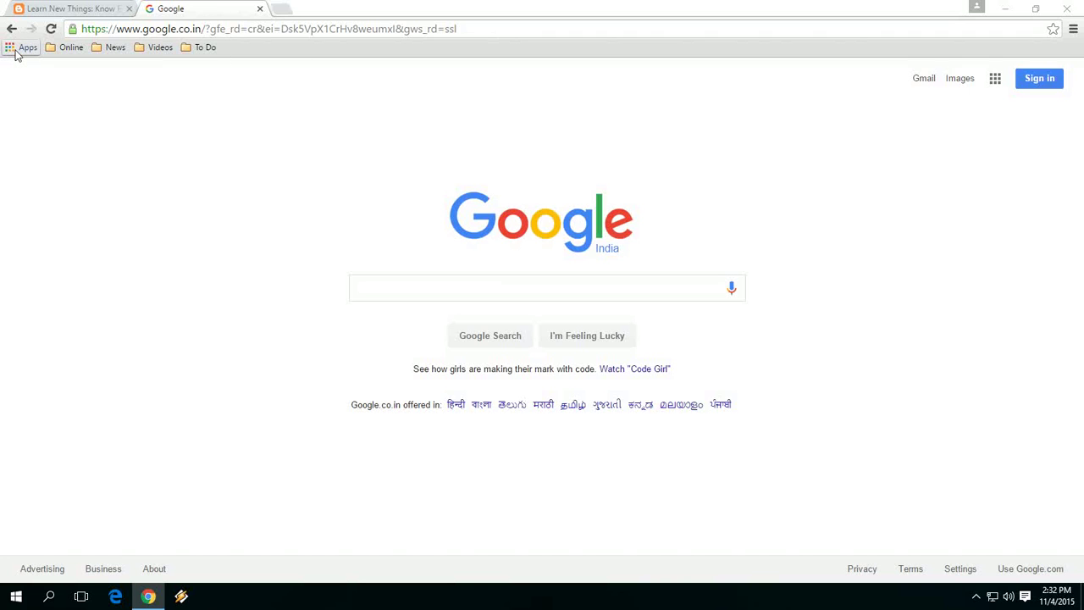
Open Chrome's main menu over the Google India homepage.
click(1074, 29)
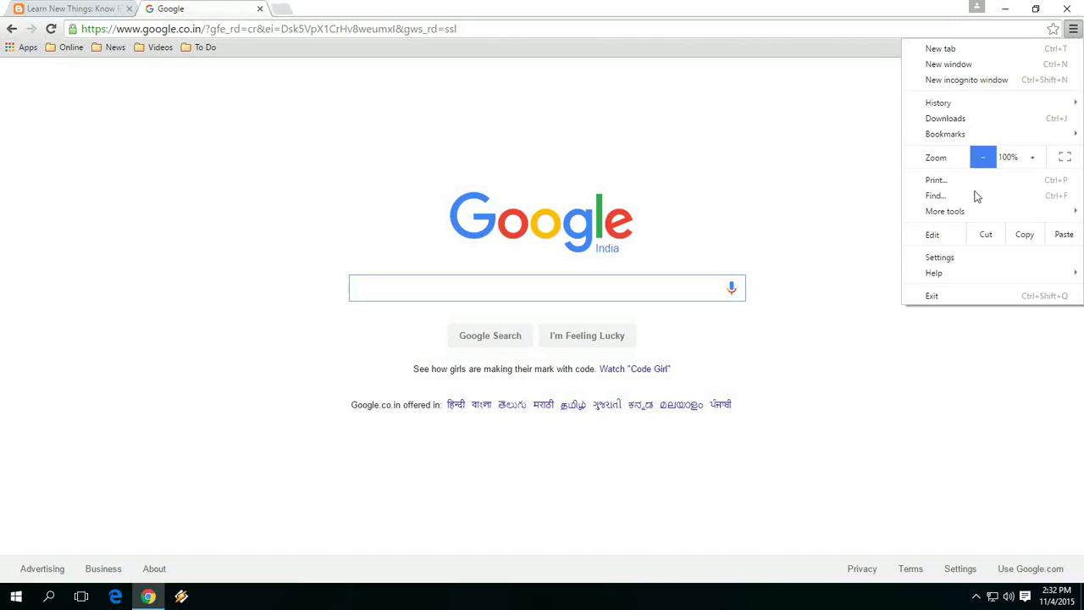
Go through Settings to the empty extensions page to reach the Web Store's Extensions category.
click(968, 260)
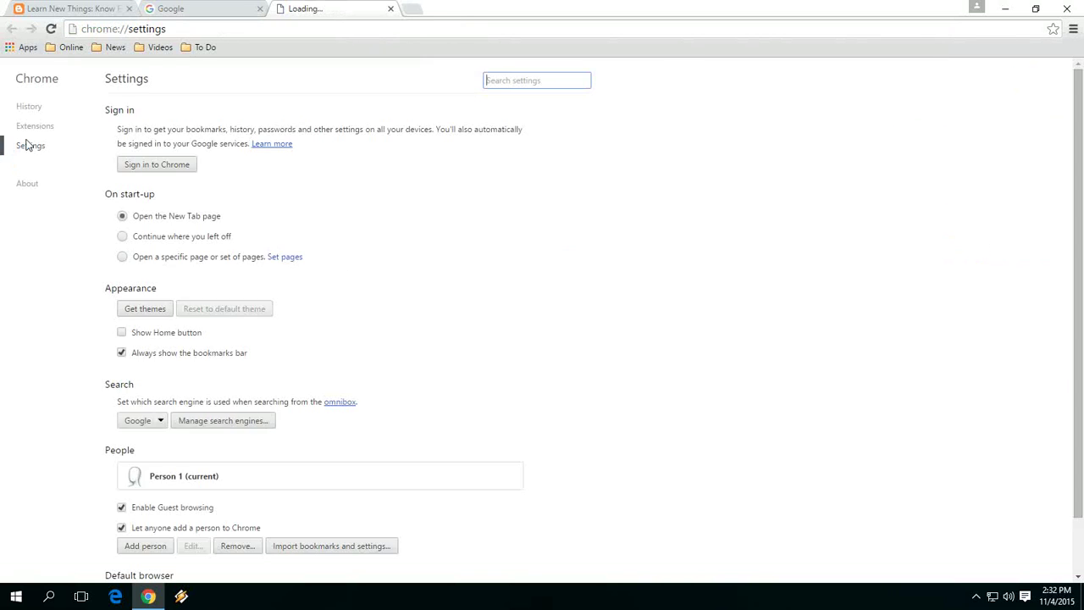
click(30, 127)
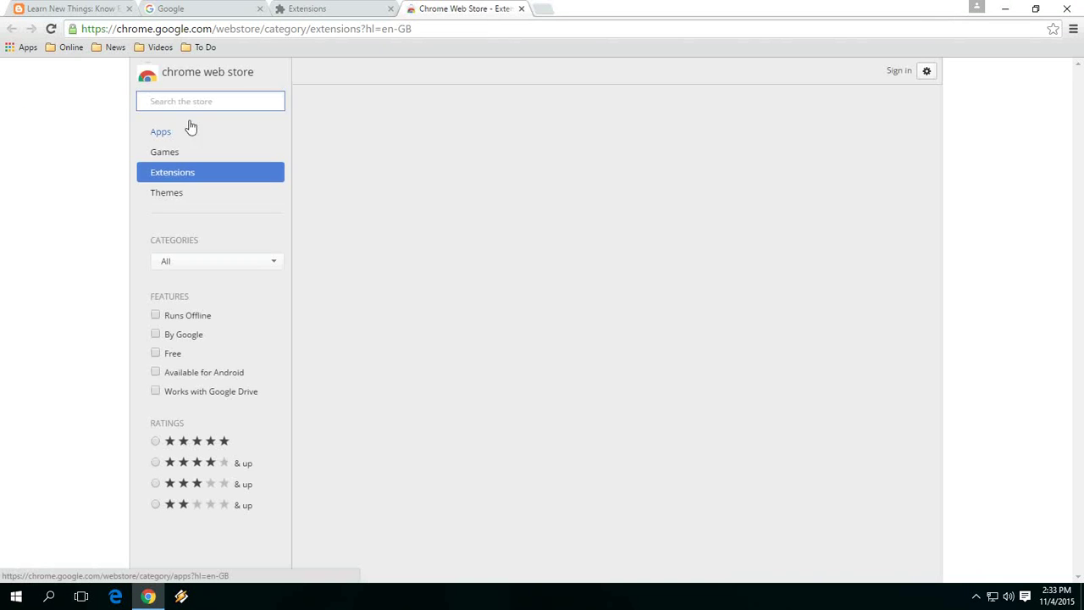
Search the Web Store for 'speakit', filter to Extensions, and install SpeakIt!
text(spe)
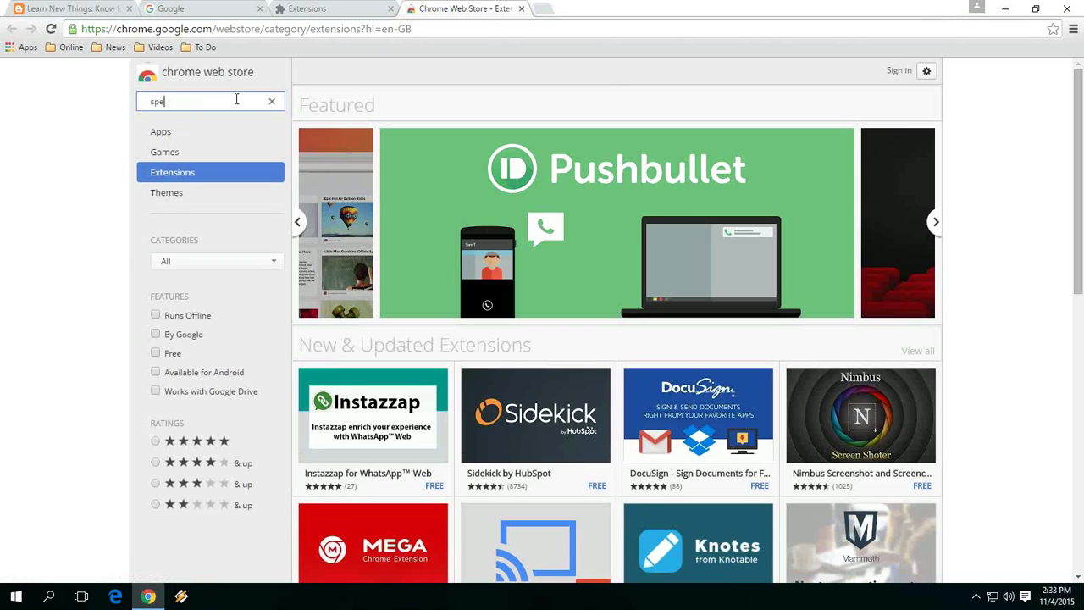
text(akit)
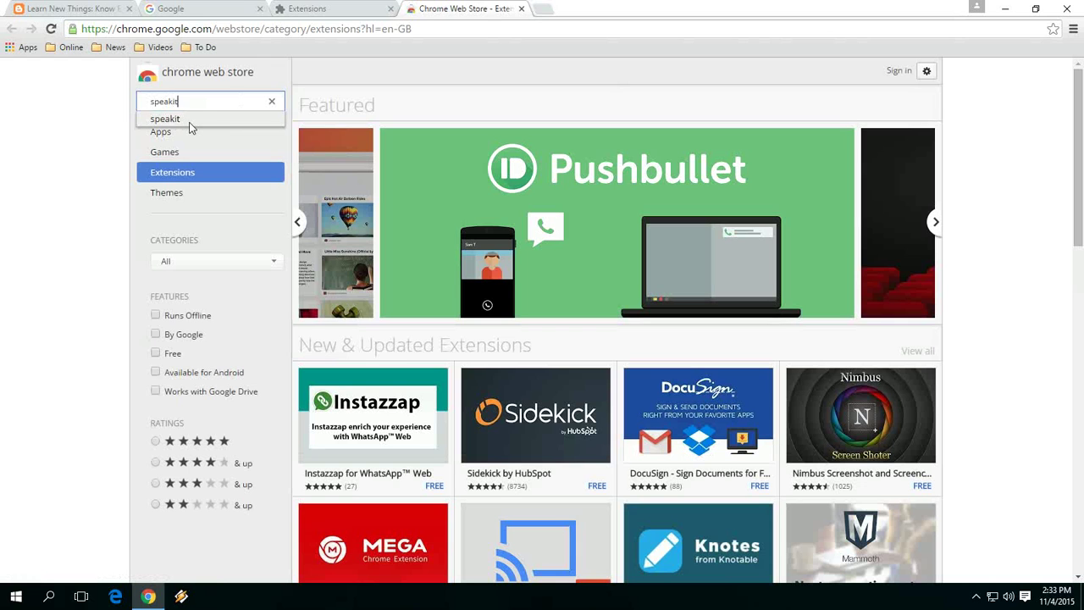
click(192, 120)
click(178, 184)
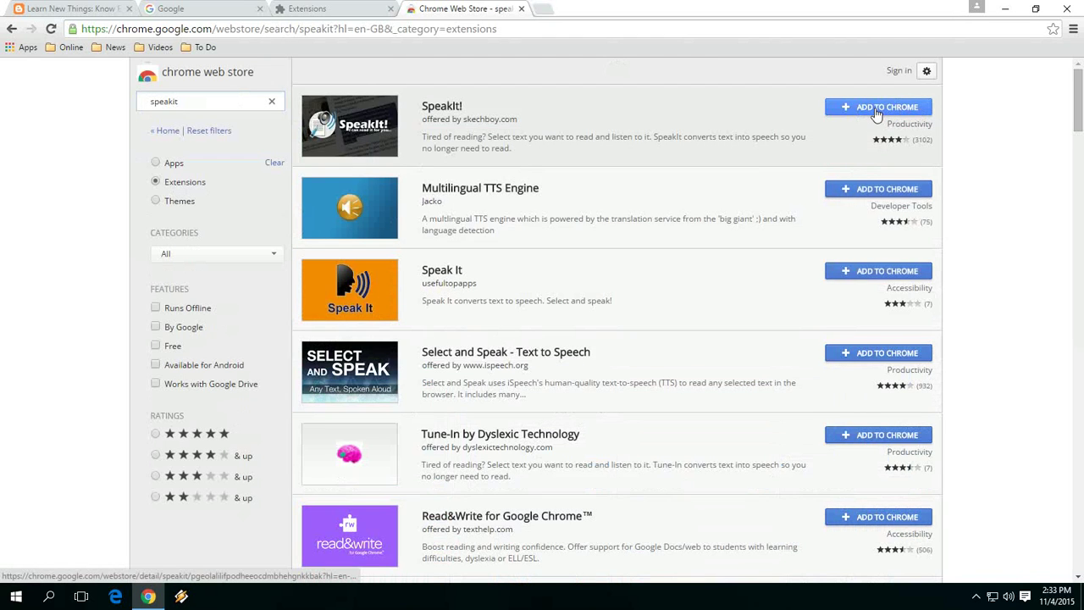
click(879, 115)
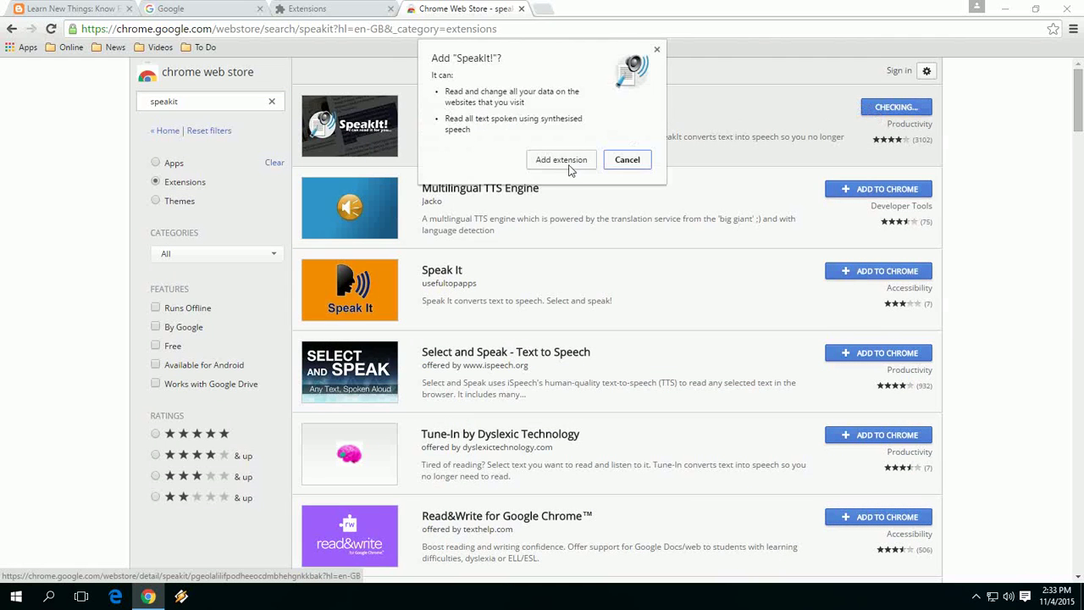
click(565, 161)
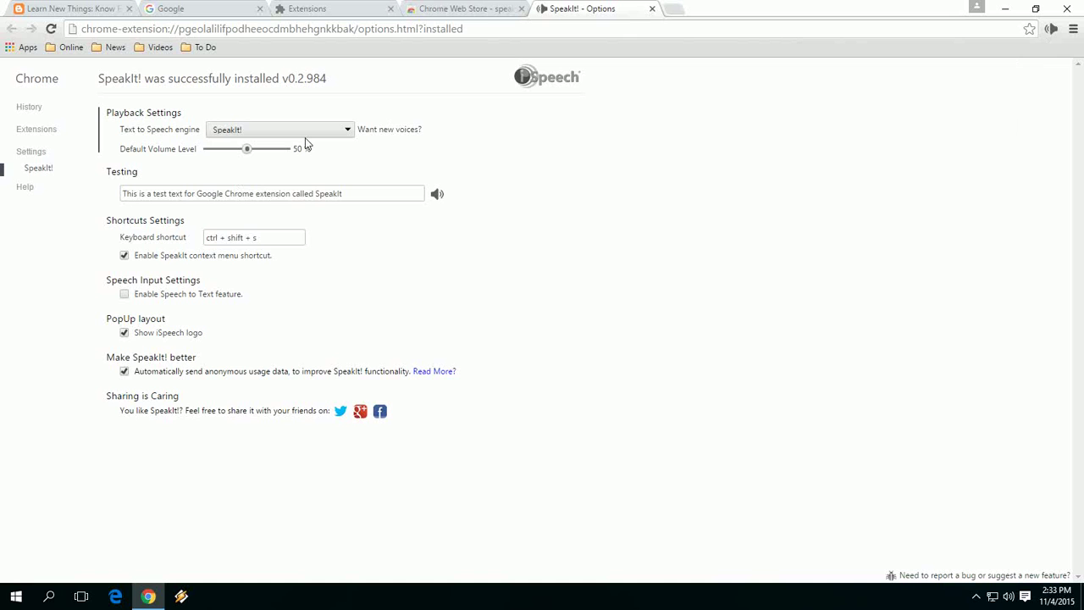
Set SpeakIt! to the iSpeech engine at about 210 words per minute and 55% volume.
click(320, 134)
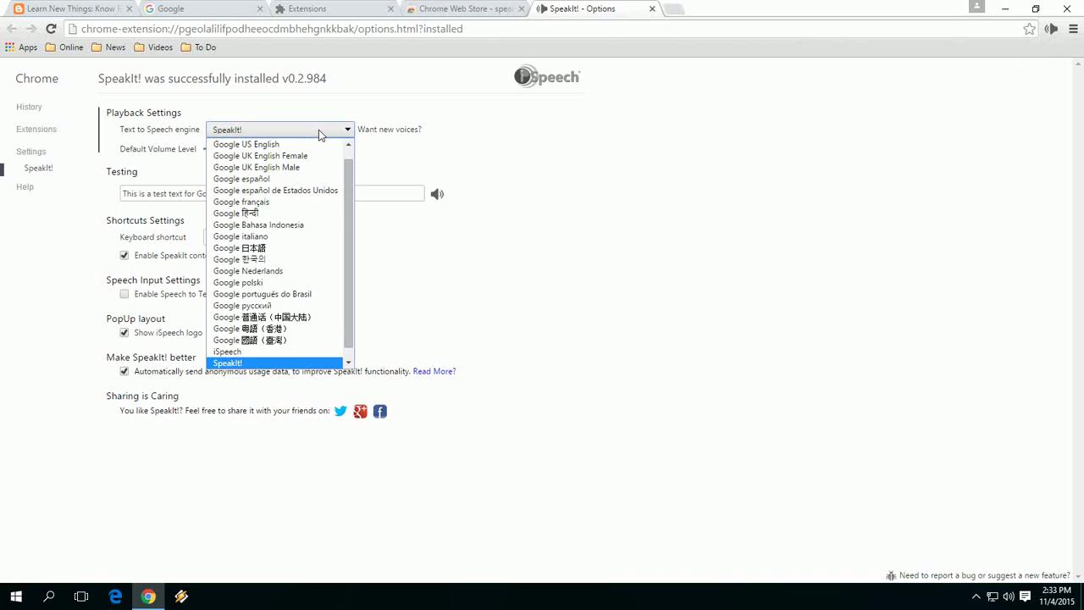
click(255, 352)
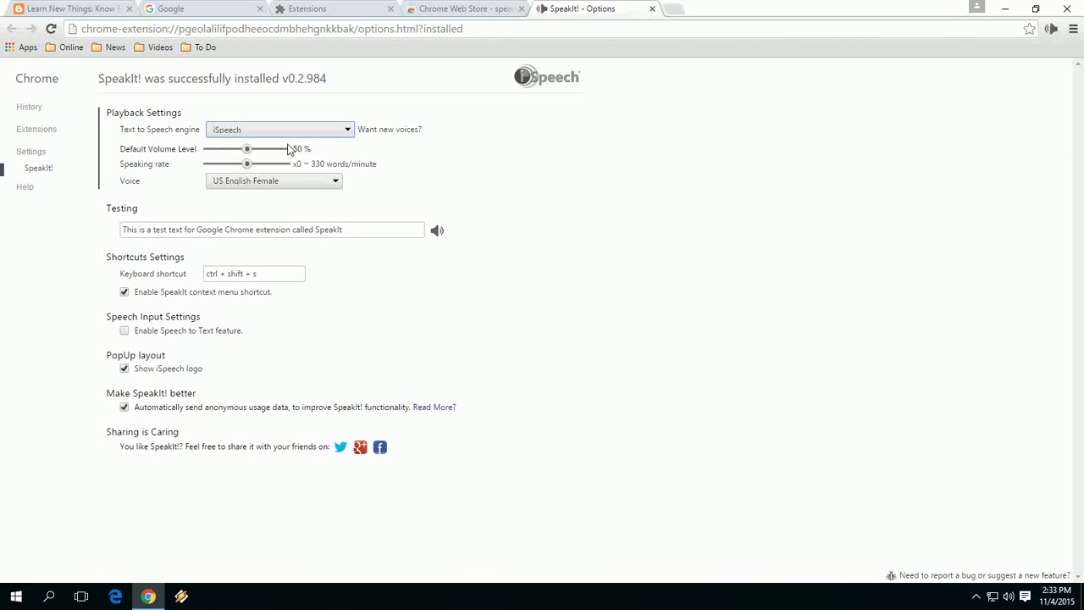
drag(246, 166, 235, 172)
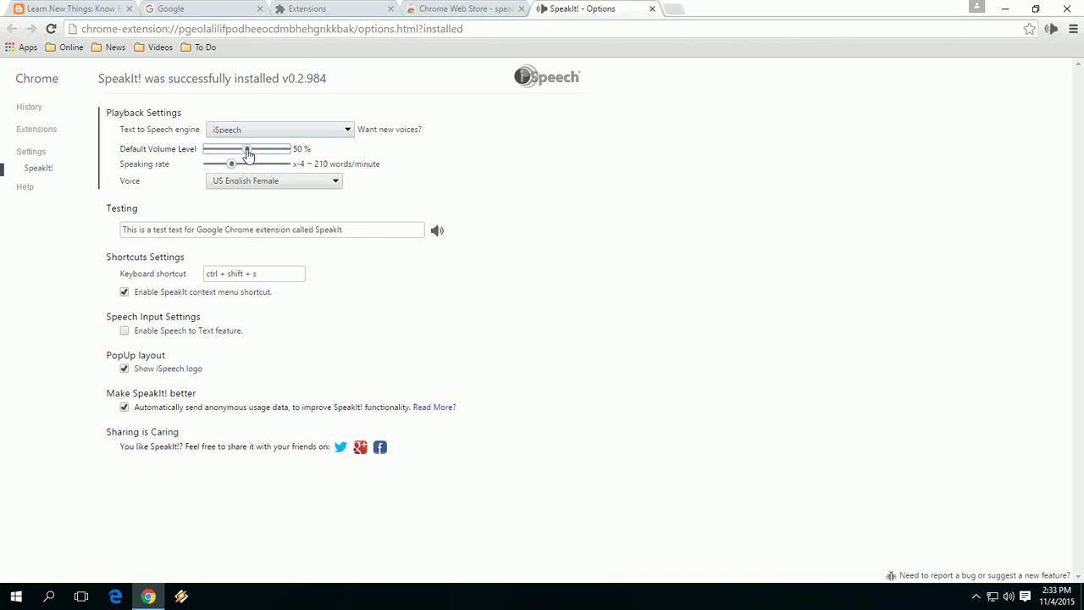
drag(247, 150, 251, 154)
Have SpeakIt! read the phone article's first paragraph aloud, then stop playback.
click(77, 9)
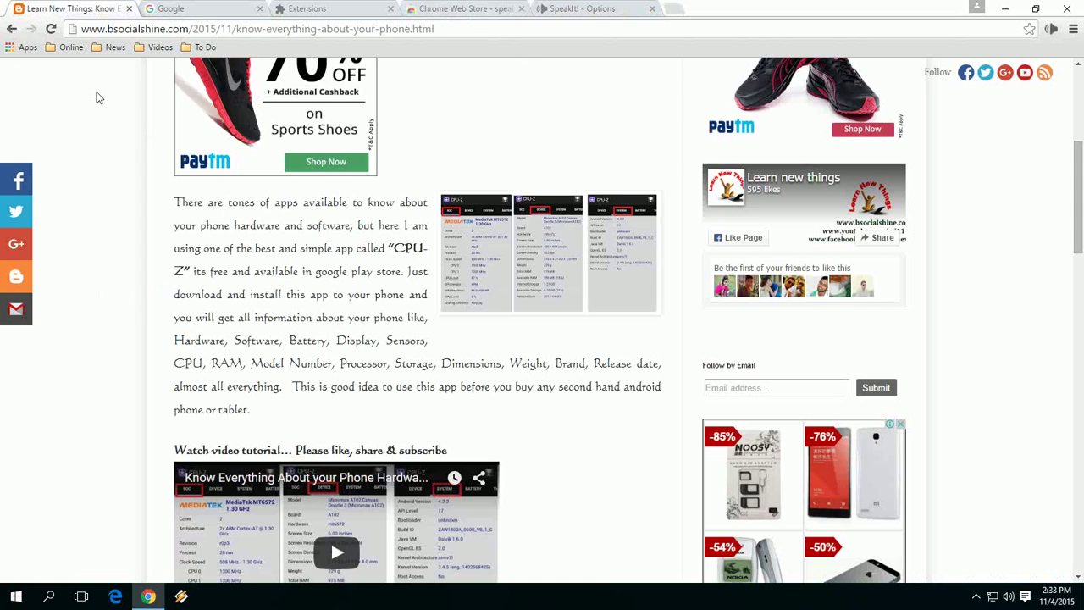
drag(176, 202, 416, 272)
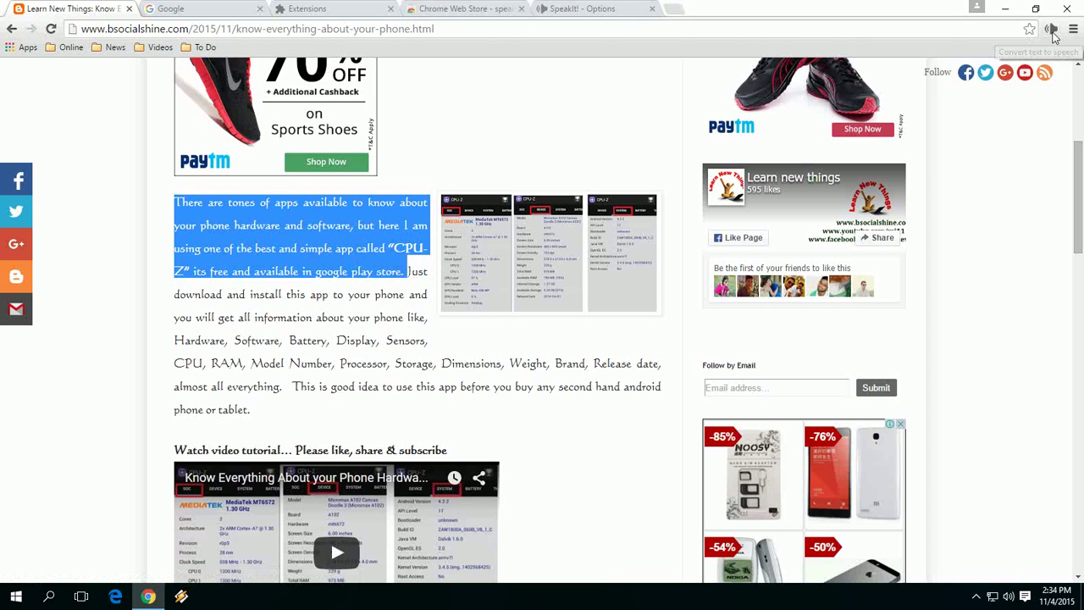
click(1053, 32)
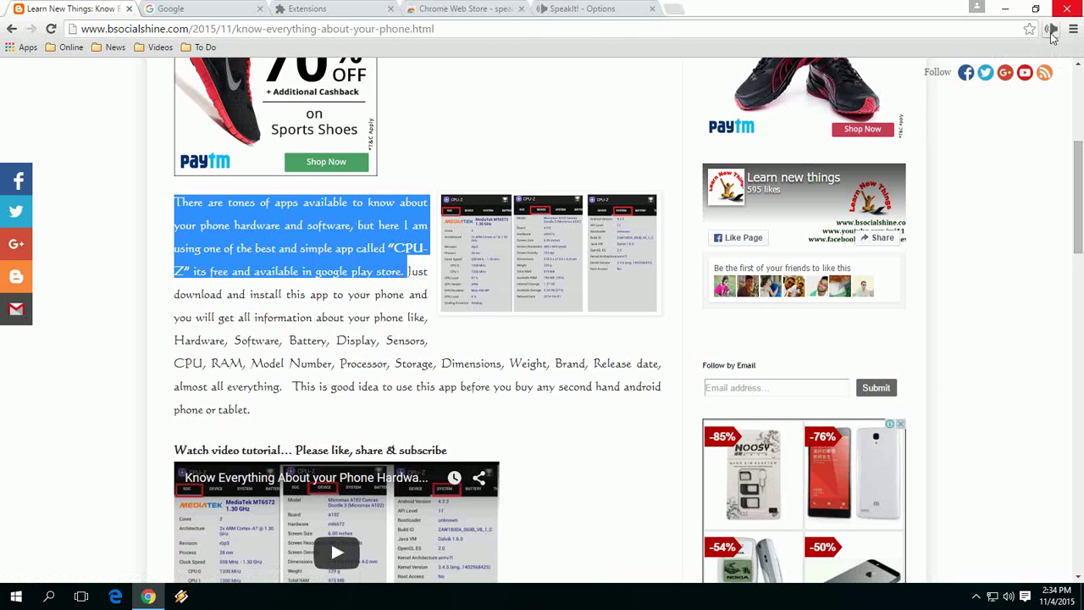
click(1053, 32)
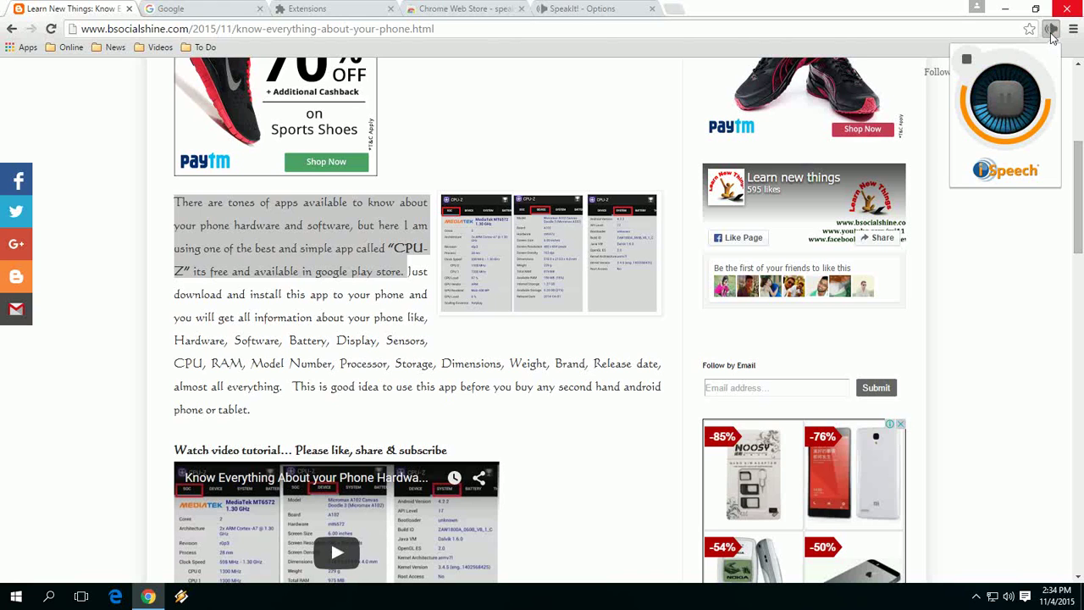
click(335, 264)
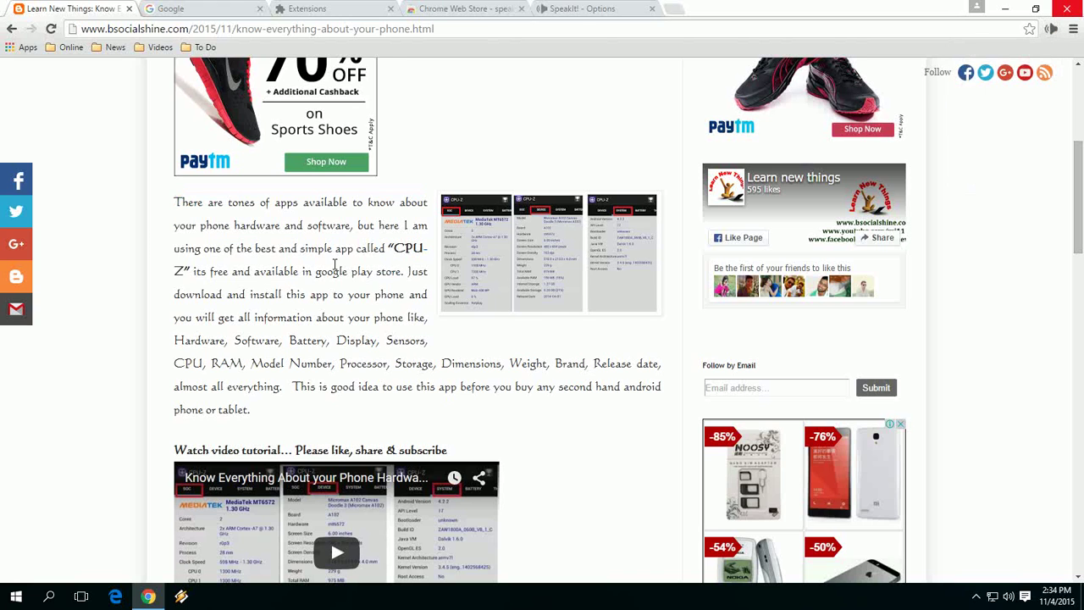
Set SpeakIt!'s voice to Chinese Female at x-8 (about 90 words per minute) and close options.
click(580, 17)
click(295, 182)
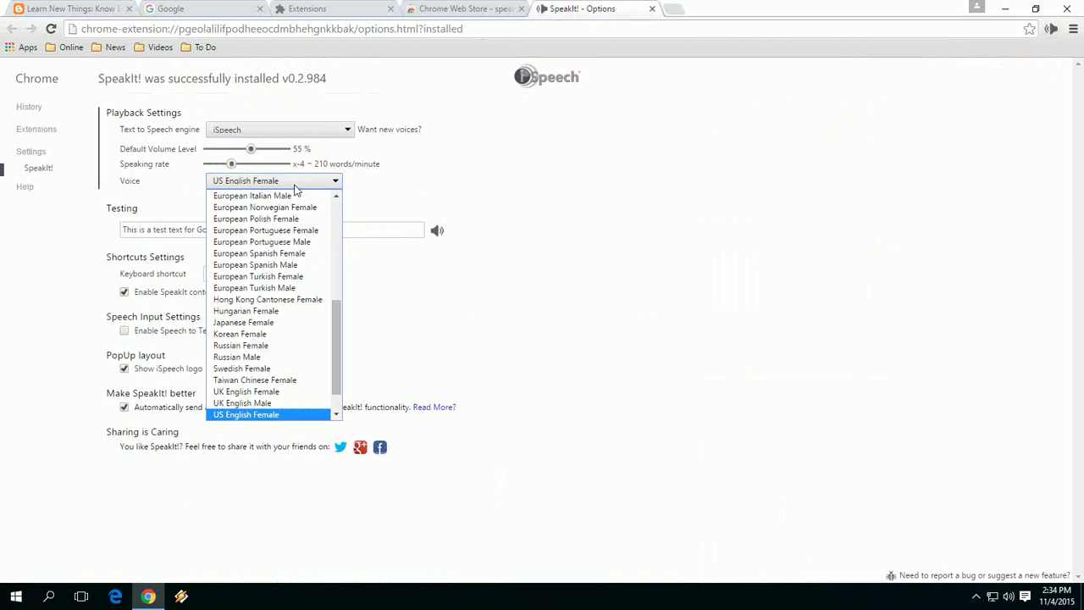
scroll(288, 329, up, 5)
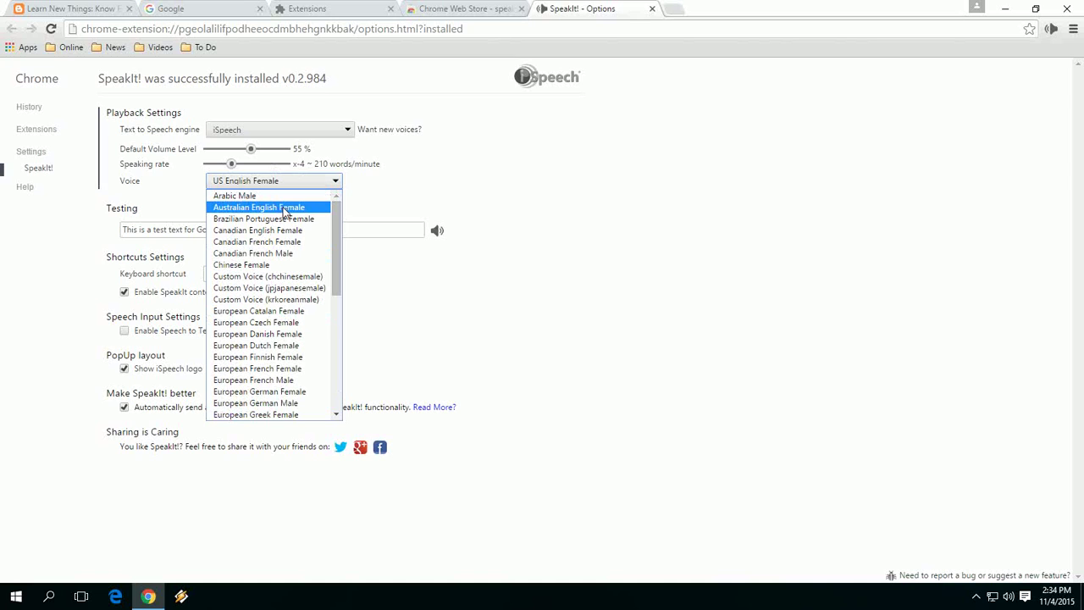
click(286, 265)
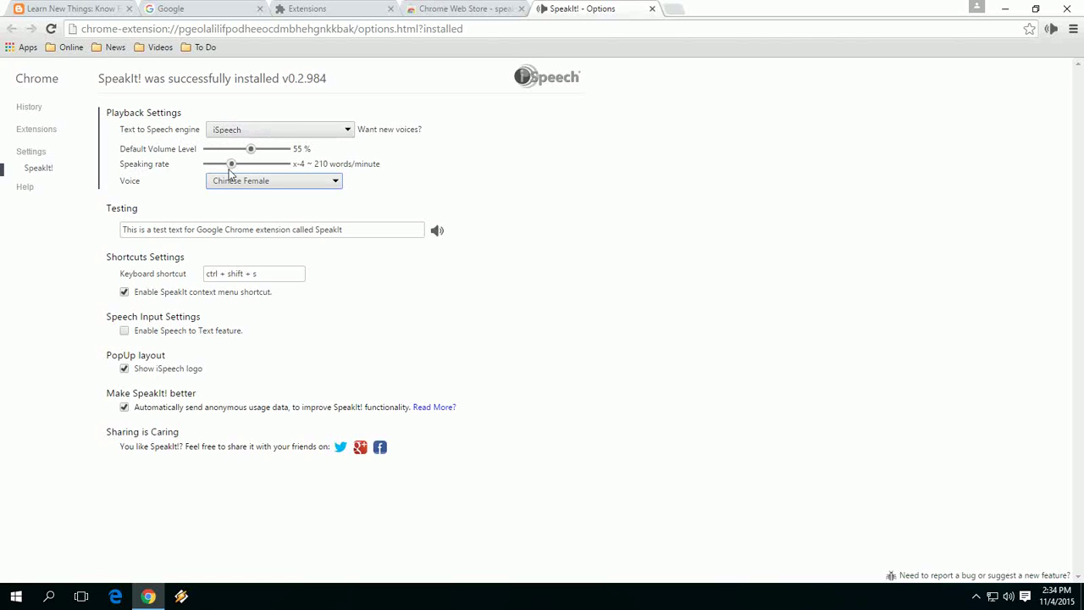
mouse_move(232, 166)
mouse_down()
mouse_move(248, 170)
mouse_move(216, 172)
mouse_up()
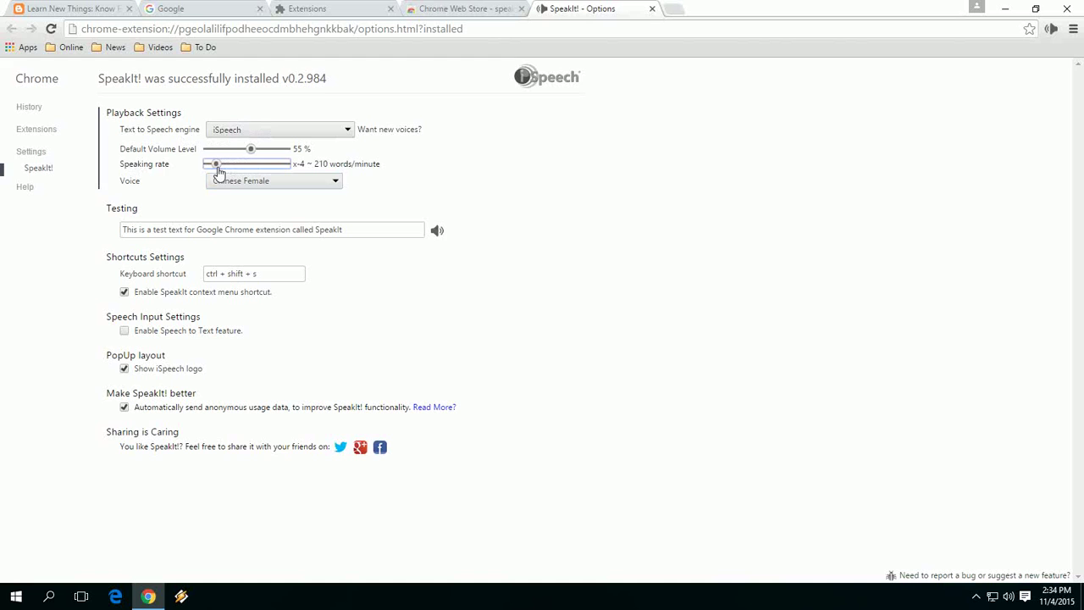
click(320, 187)
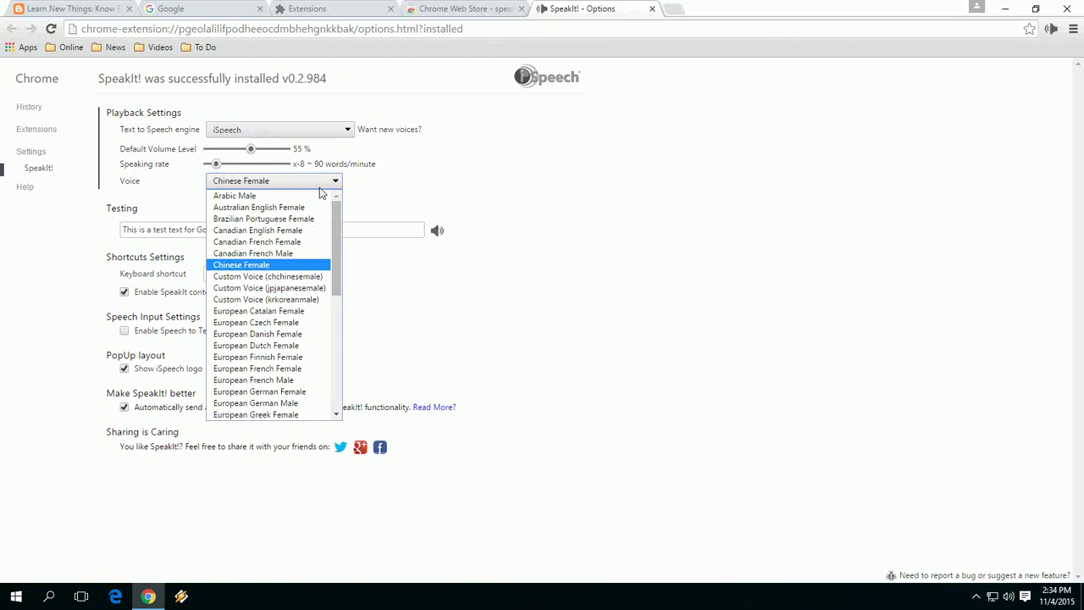
click(321, 187)
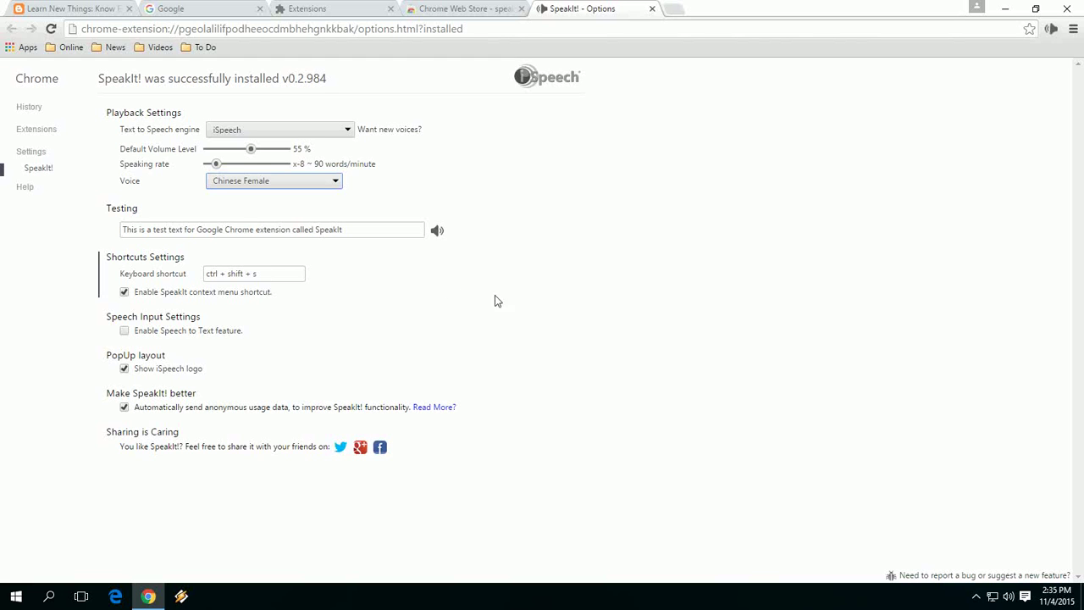
click(653, 8)
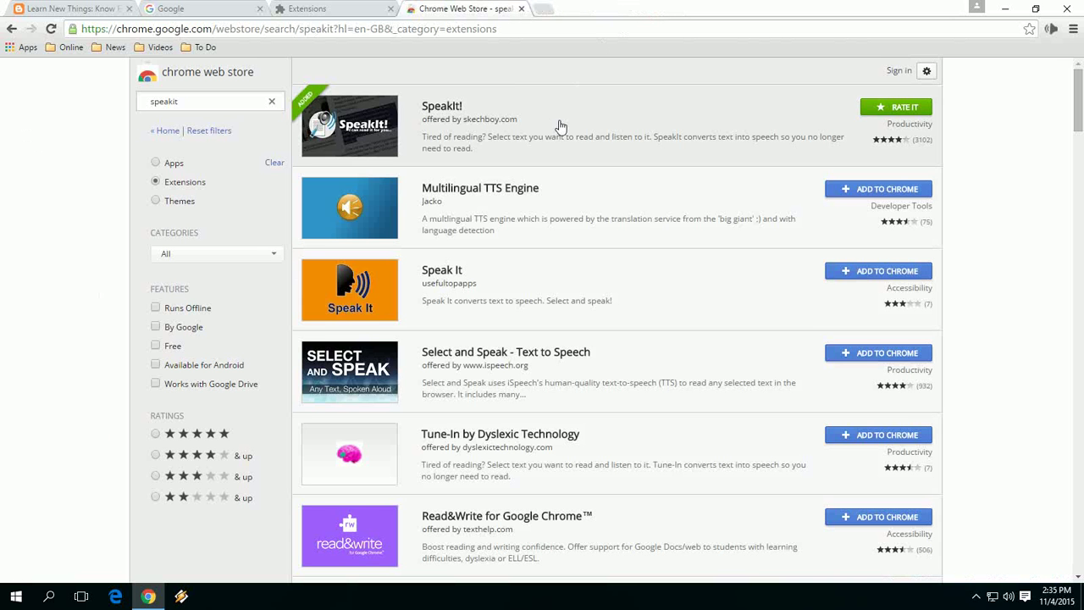
Select the article's first paragraph, trigger SpeakIt!, and close two stray Calculator windows.
click(81, 9)
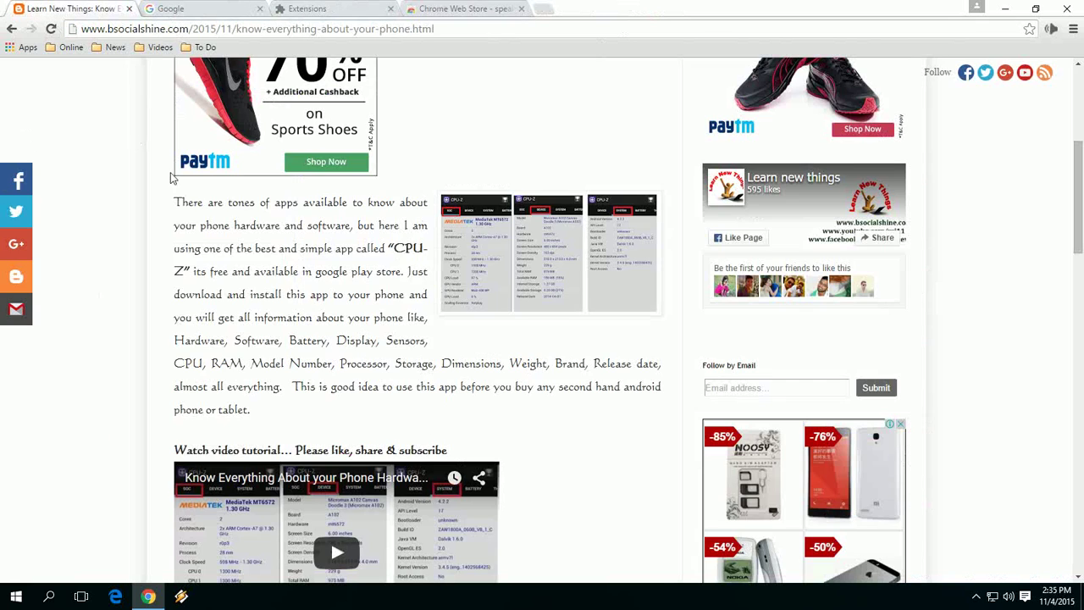
mouse_move(173, 204)
mouse_down()
mouse_move(415, 294)
mouse_move(408, 274)
mouse_up()
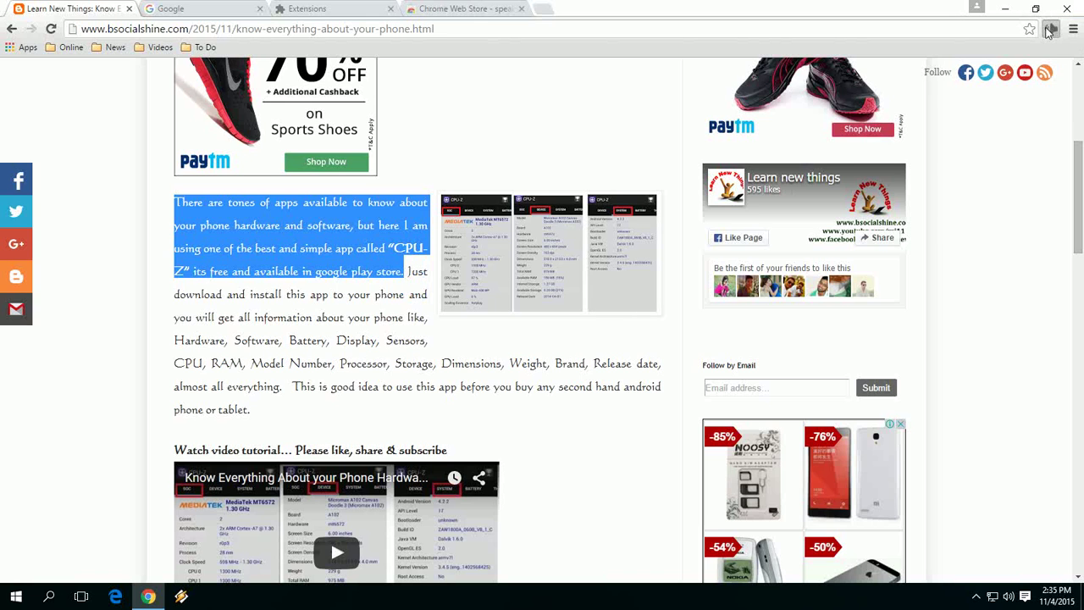
click(1051, 29)
key(XF86Calculator)
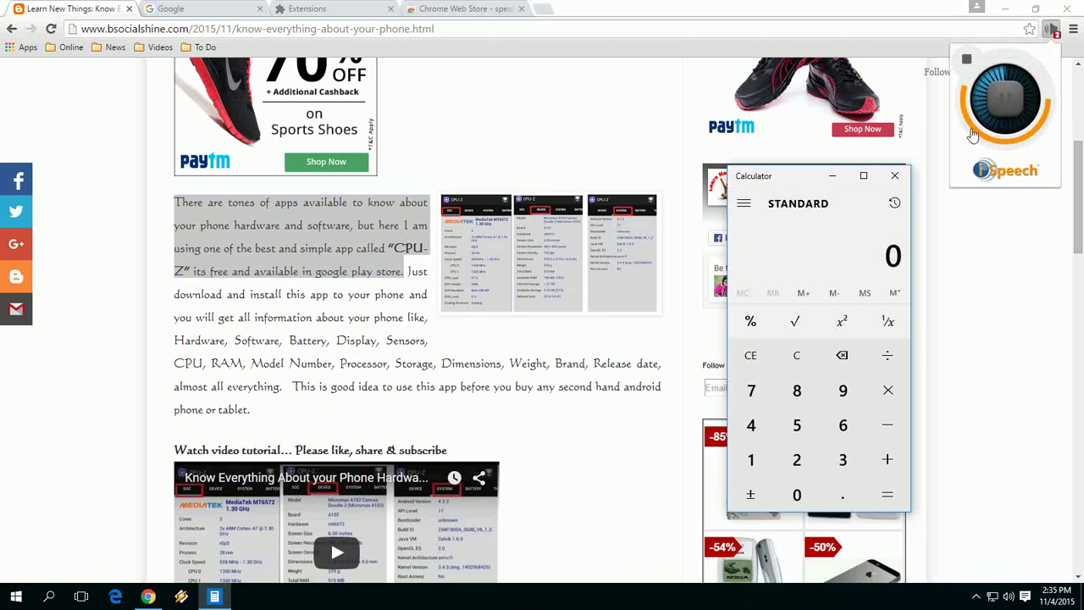
key(XF86Calculator)
click(895, 176)
click(921, 197)
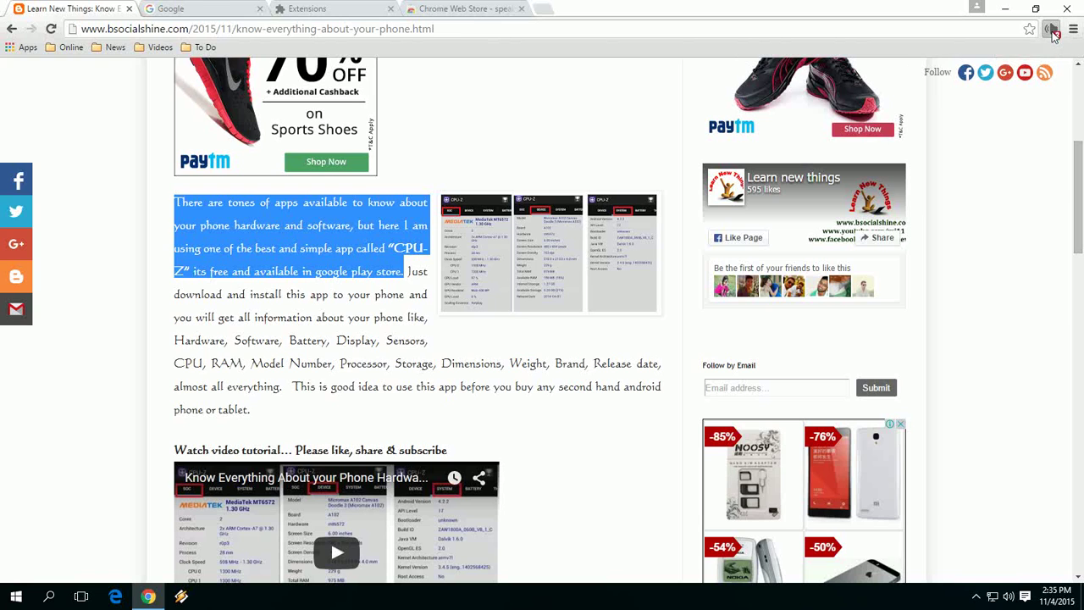
Play the paragraph with the slow Chinese voice, stop it, and return to the Extensions page.
click(1053, 32)
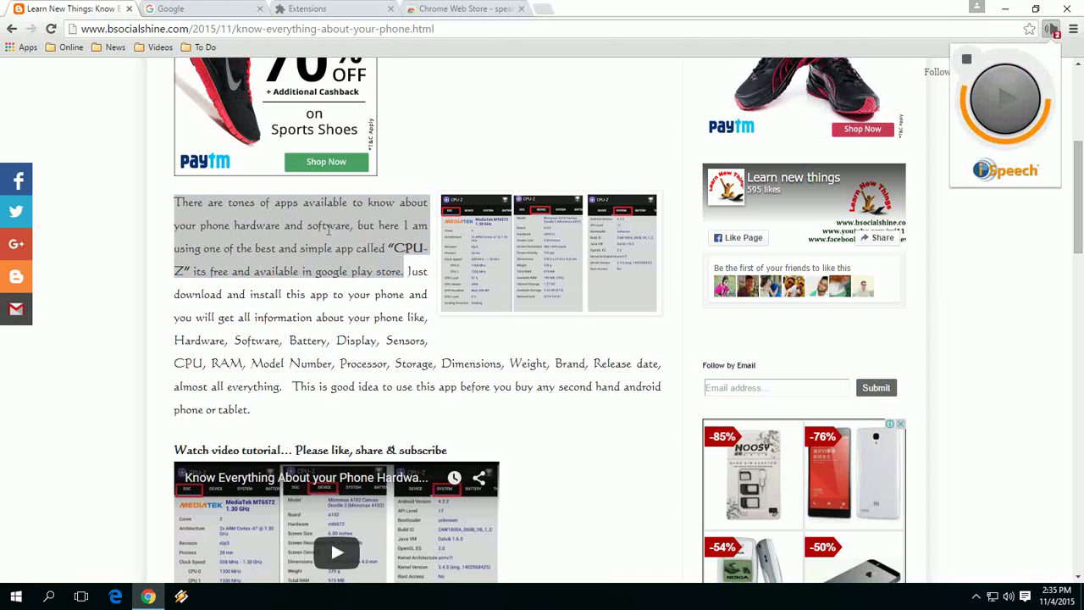
click(496, 93)
click(330, 10)
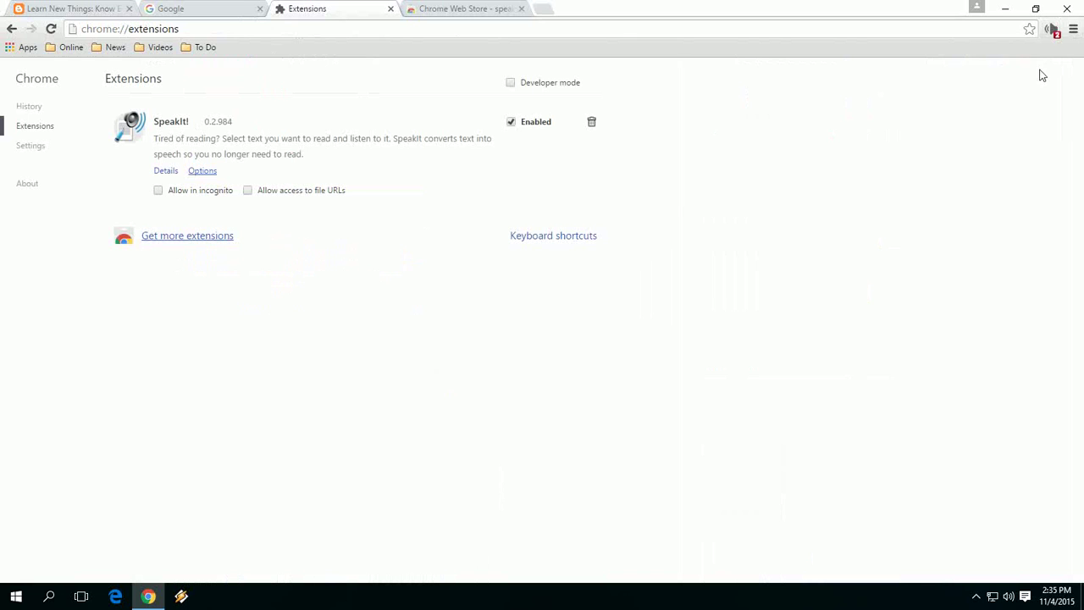
Reopen SpeakIt!'s options page from its toolbar icon's right-click menu.
right_click(1051, 30)
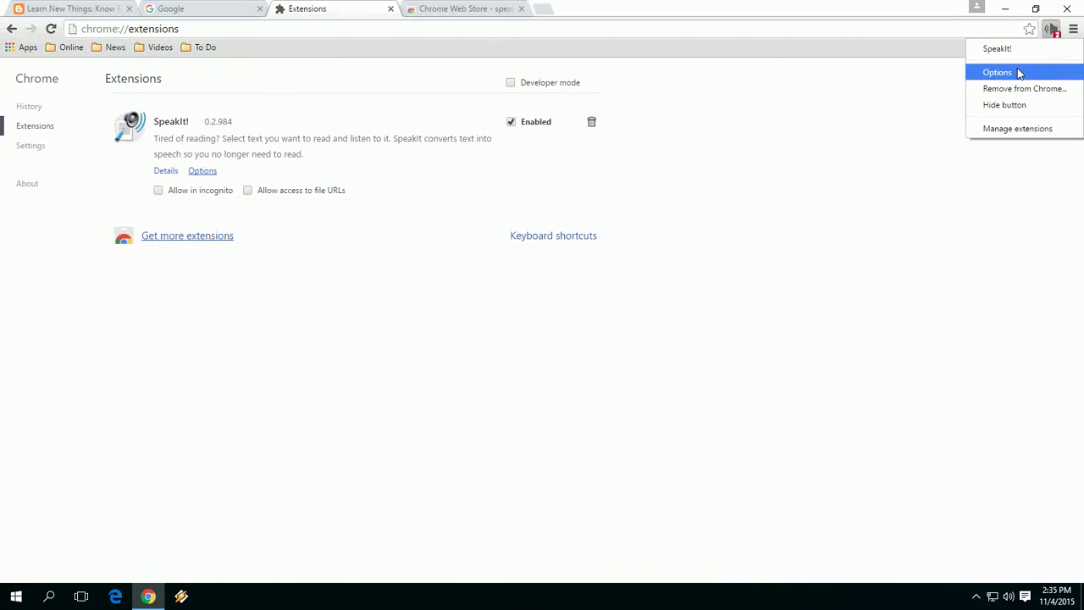
click(998, 73)
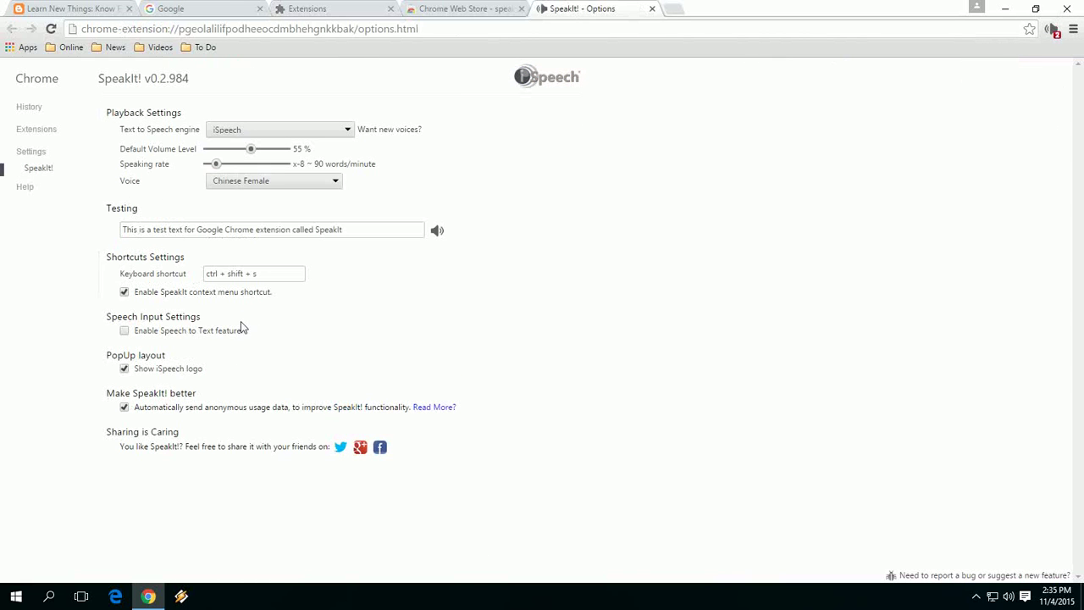